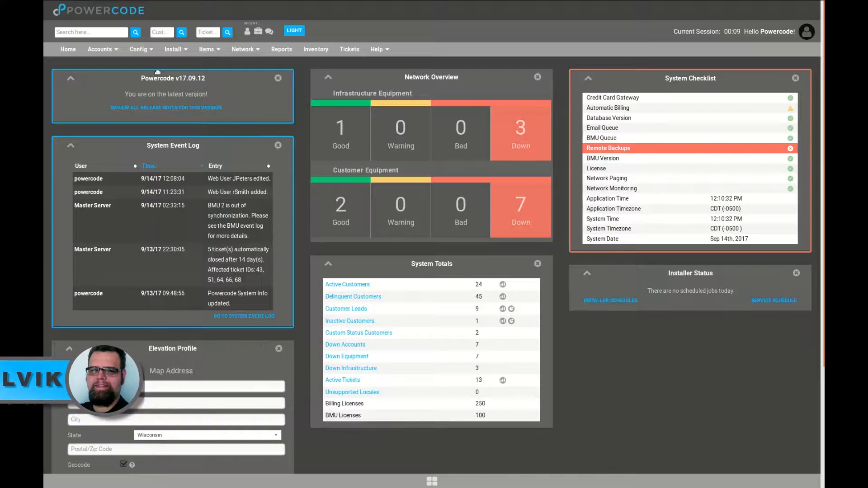
# Bring up the Config > System Configuration submenu from the dashboard
pyautogui.moveTo(156, 126)
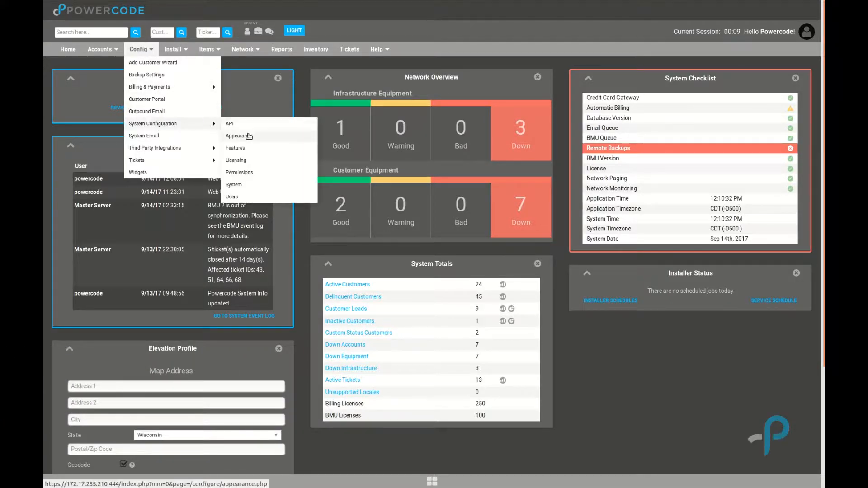
# Open the Web Users list and view the admin user's available actions
pyautogui.click(244, 197)
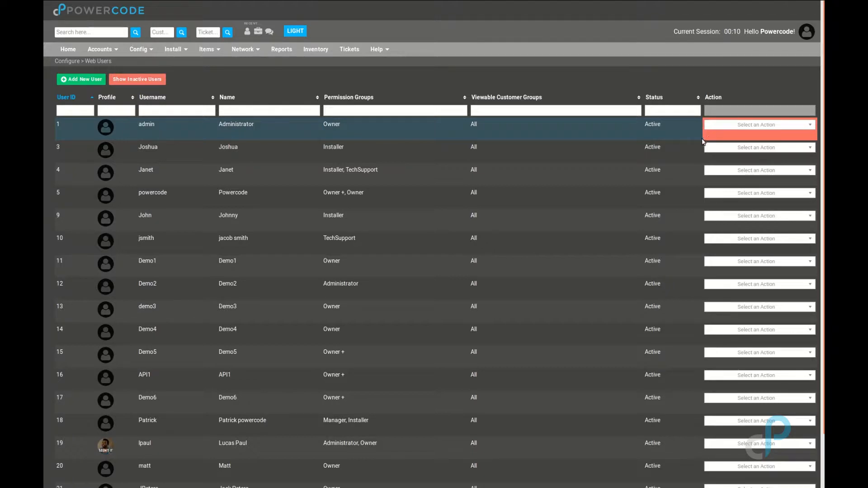
pyautogui.click(716, 129)
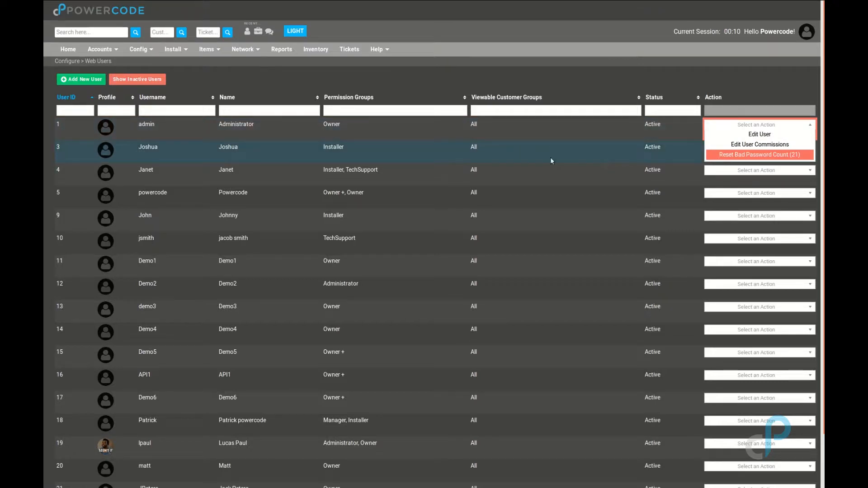
# Start a blank Add User form, briefly checking and closing the account menu
pyautogui.click(74, 81)
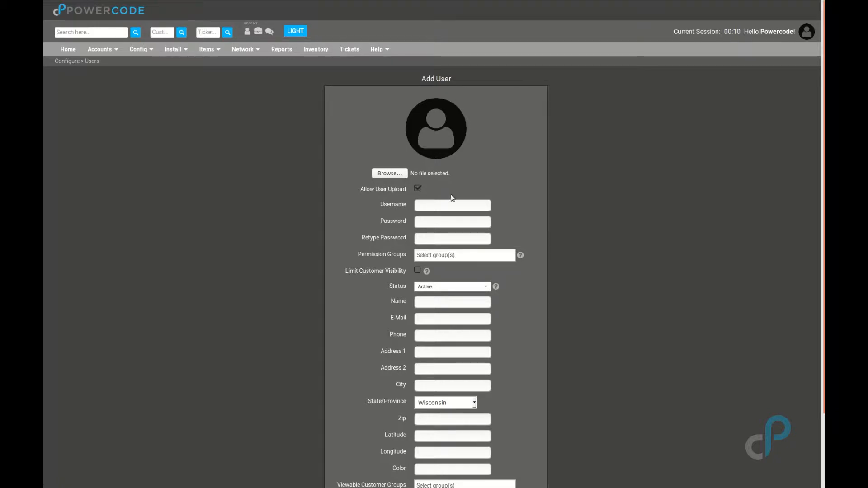
pyautogui.click(806, 32)
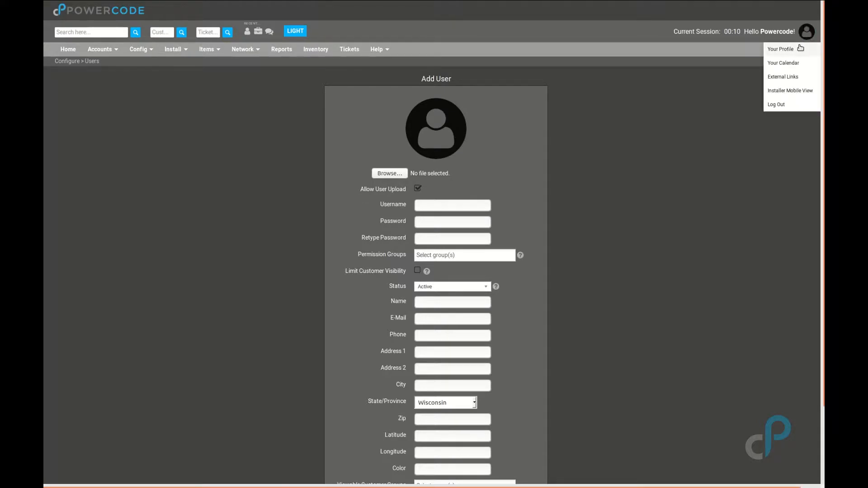
pyautogui.click(599, 178)
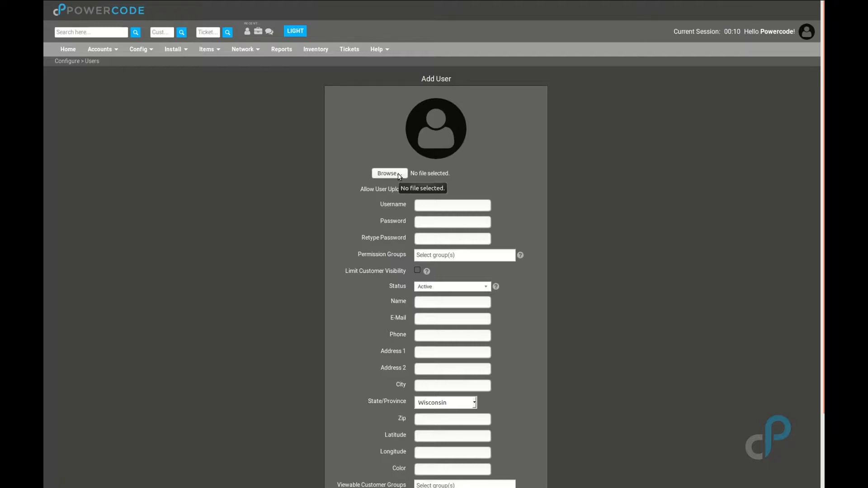
# Enter the new username and the same password in both password fields
pyautogui.click(417, 188)
pyautogui.click(428, 205)
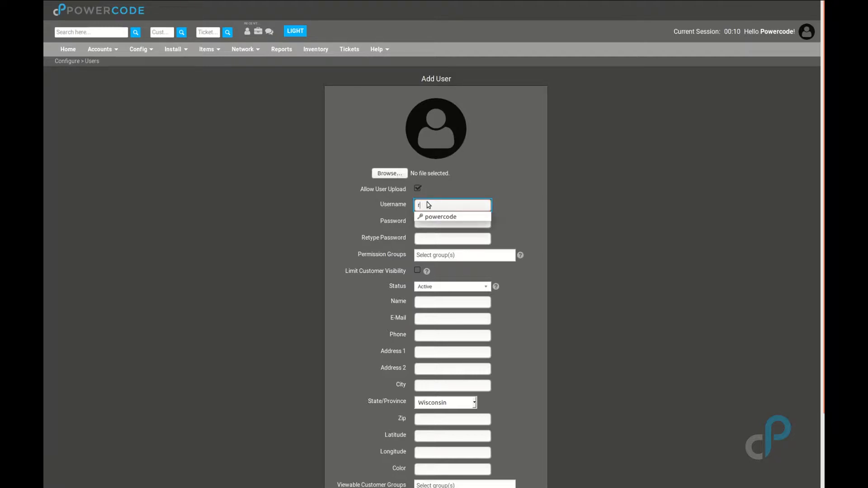
pyautogui.press('Tab')
pyautogui.write('*******')
pyautogui.press('Tab')
pyautogui.write('*******')
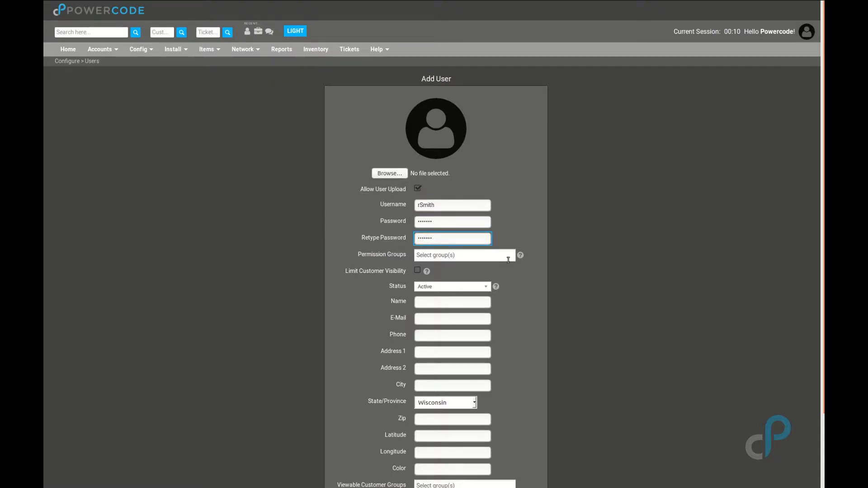
pyautogui.click(508, 257)
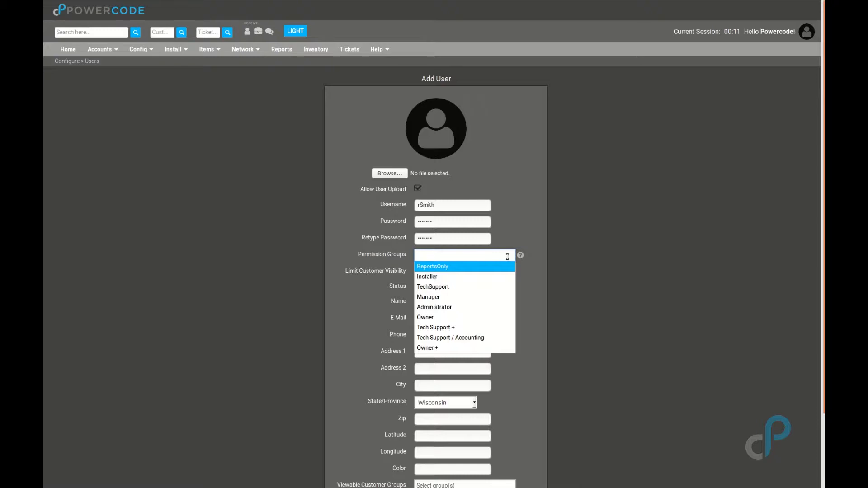
# Assign the Owner permission group and enter the user's full name
pyautogui.click(488, 317)
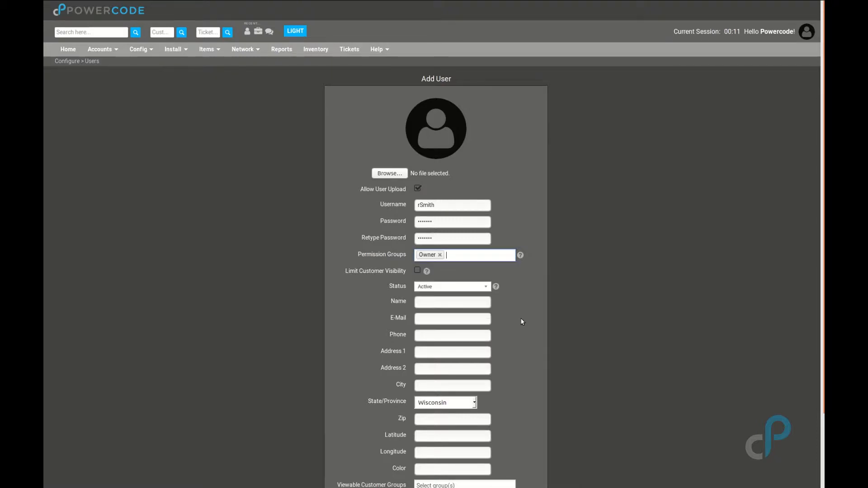
pyautogui.click(455, 302)
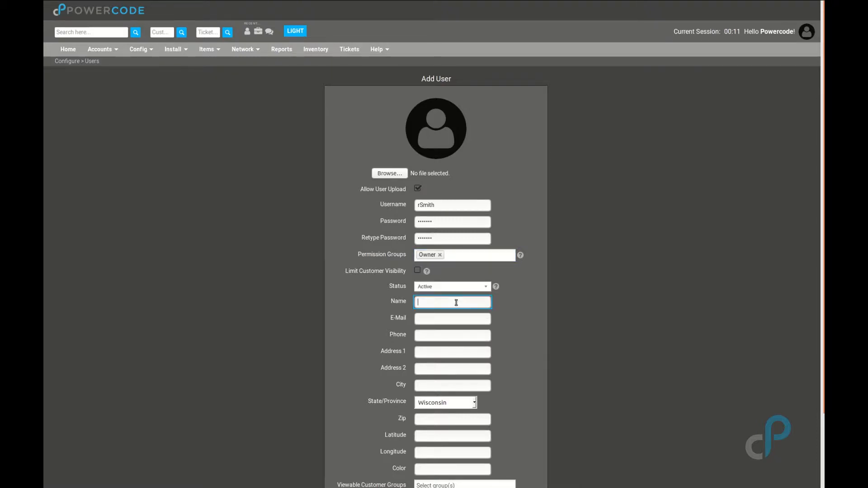
# Fill in the user's e-mail address, correcting a typo, and phone number
pyautogui.press('Tab')
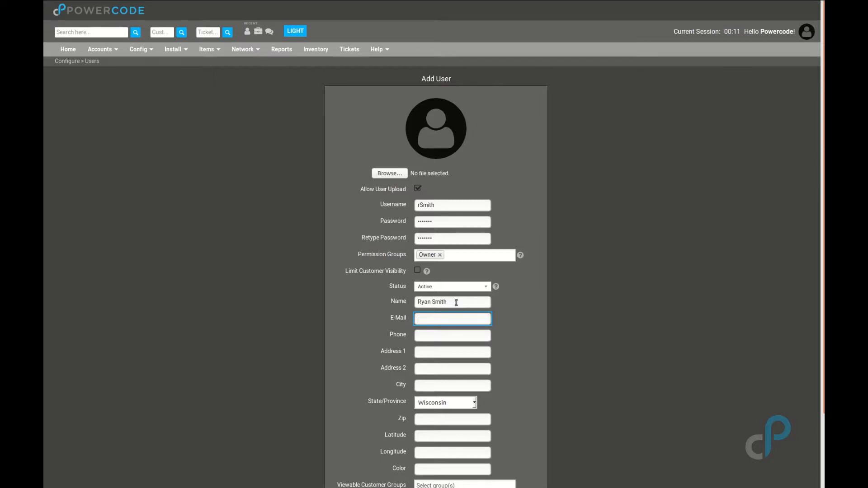
pyautogui.write('rmist')
pyautogui.press('BackSpace')
pyautogui.press('BackSpace')
pyautogui.press('BackSpace')
pyautogui.press('BackSpace')
pyautogui.press('Tab')
pyautogui.write('5555645544')
# Scroll down to the Save button and check the Limit Customer Visibility help
pyautogui.scroll(-3, 455, 307)
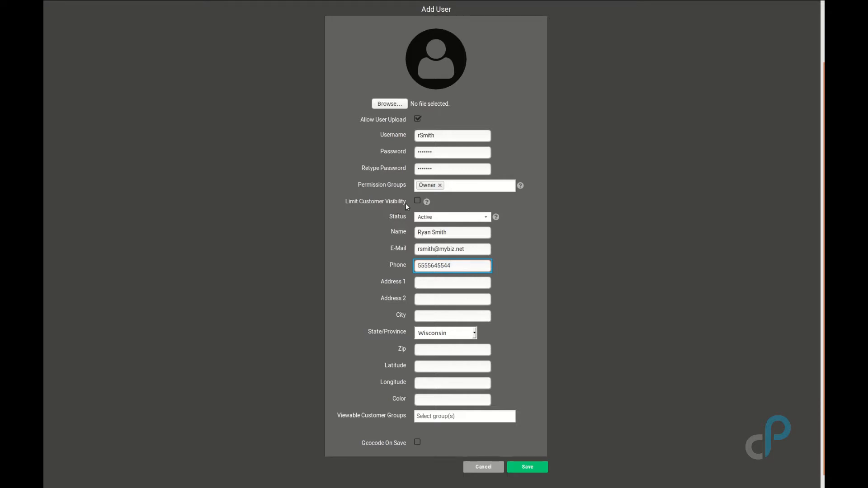
pyautogui.moveTo(426, 198)
# Leave the colour unset and bring up the Viewable Customer Groups list
pyautogui.click(465, 403)
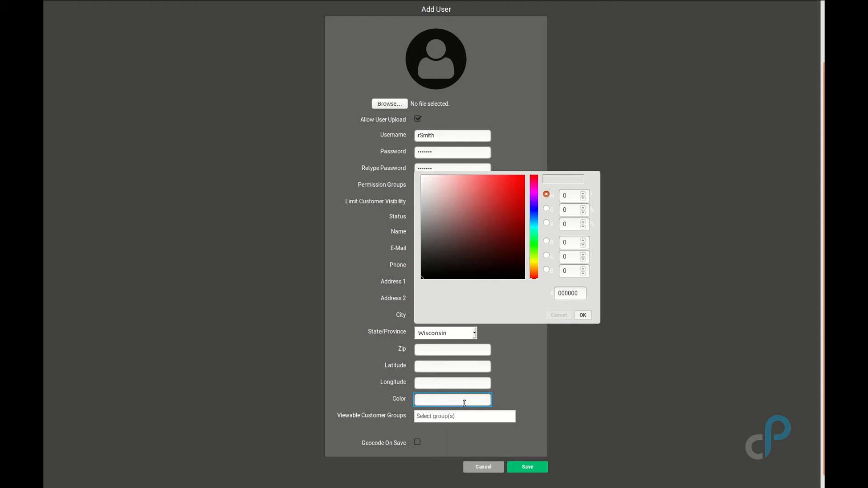
pyautogui.click(546, 400)
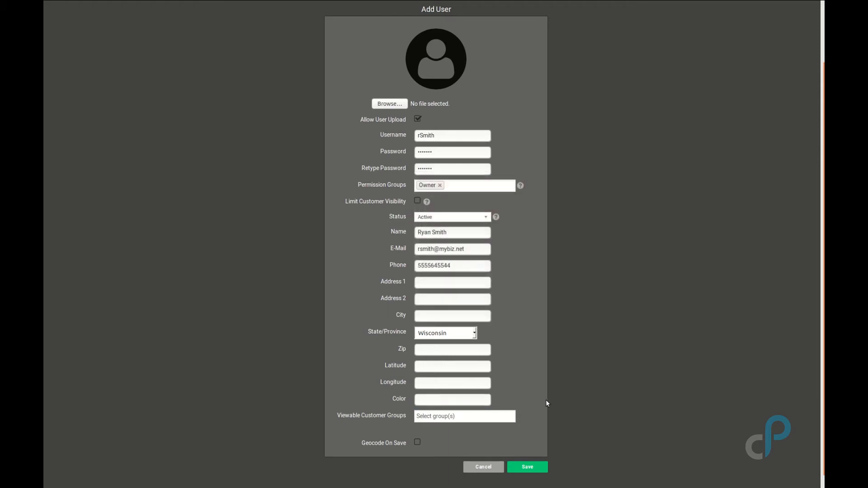
pyautogui.click(511, 422)
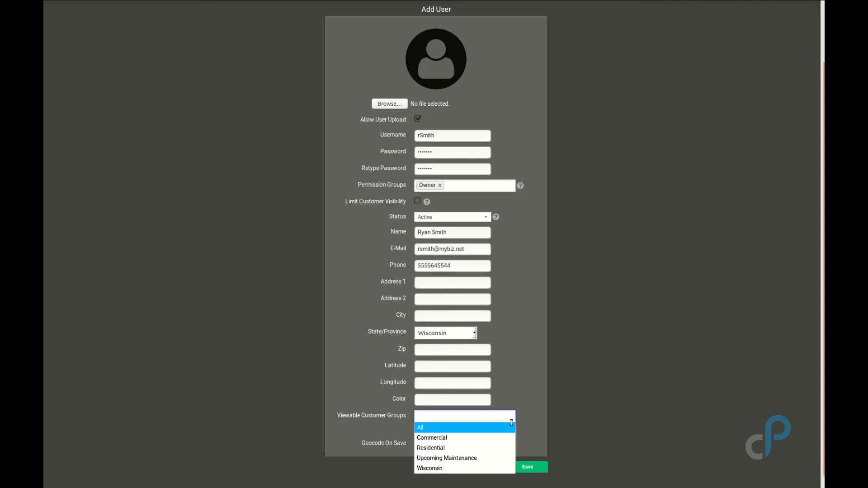
# Save the new user with no viewable customer groups selected
pyautogui.click(585, 392)
pyautogui.click(542, 468)
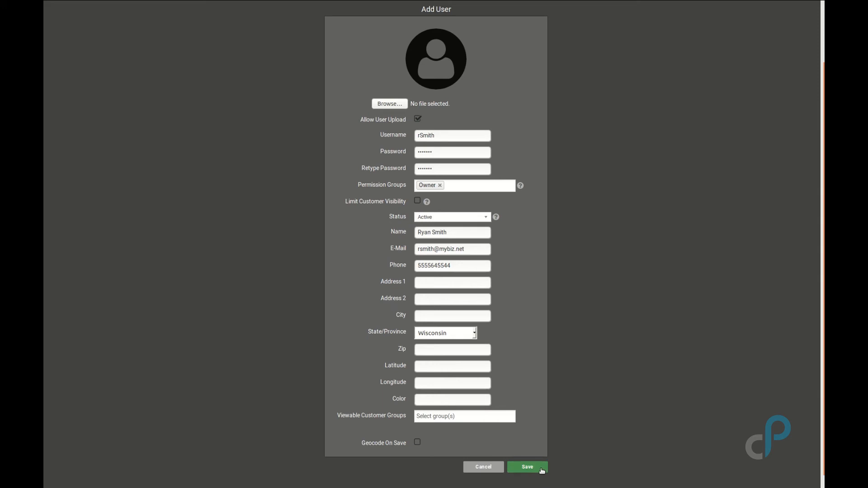